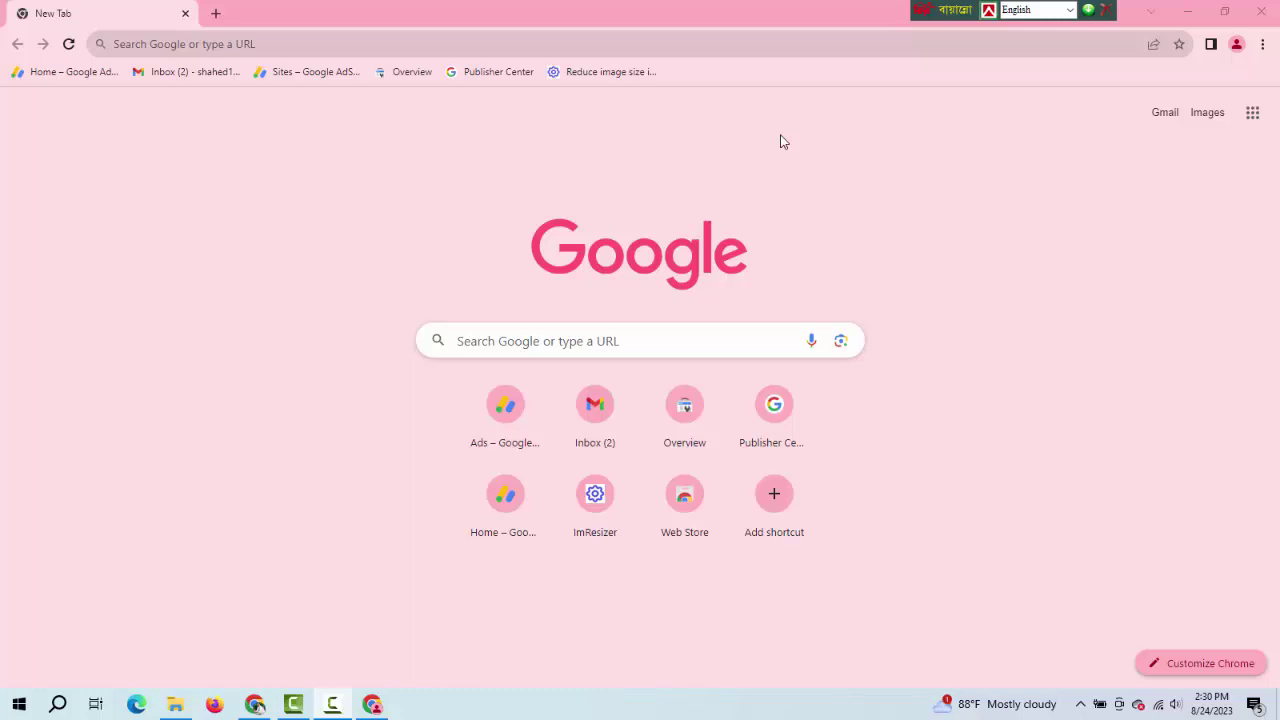
Step: Search Google for 'arcgis online'
click(603, 340)
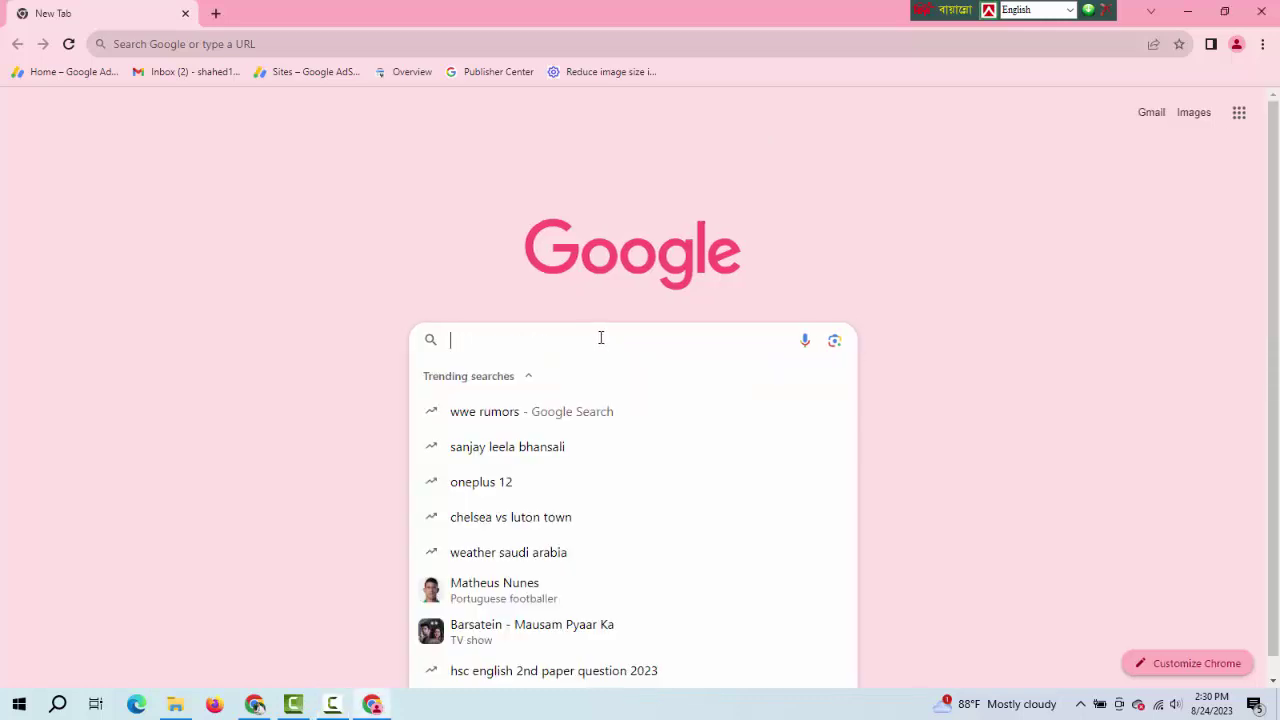
text(ar)
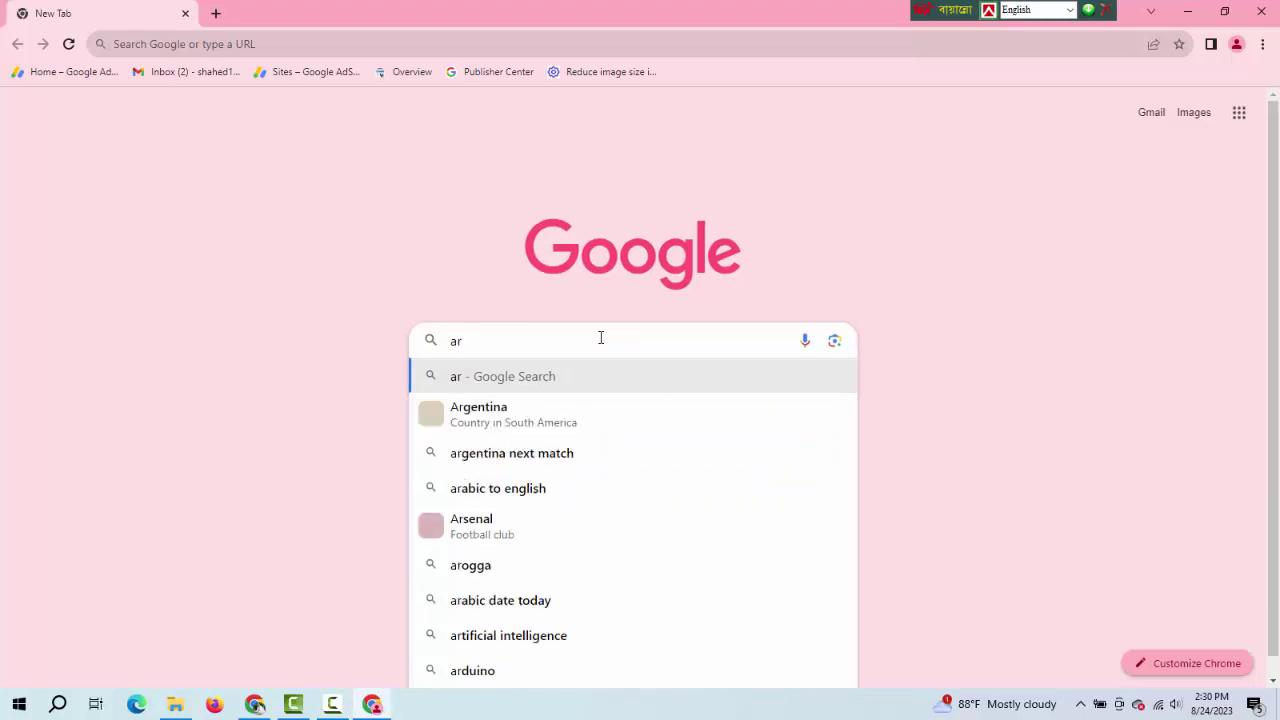
text(cgis on)
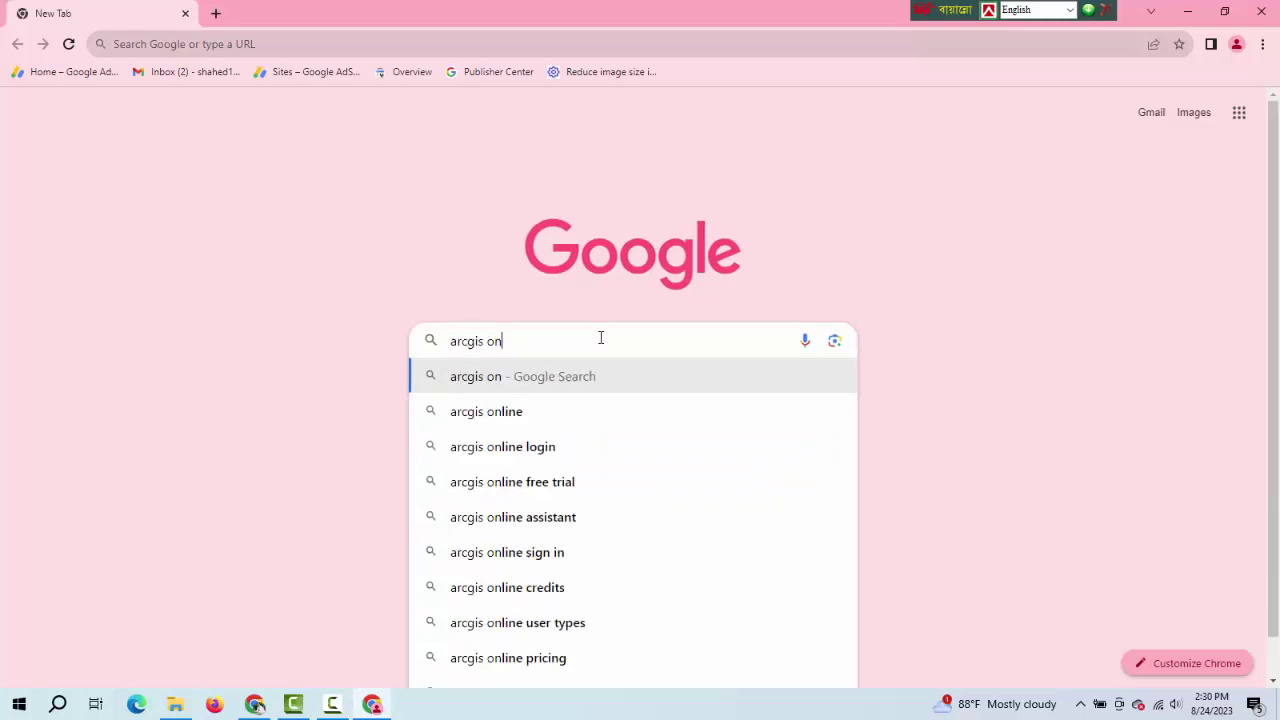
text(line)
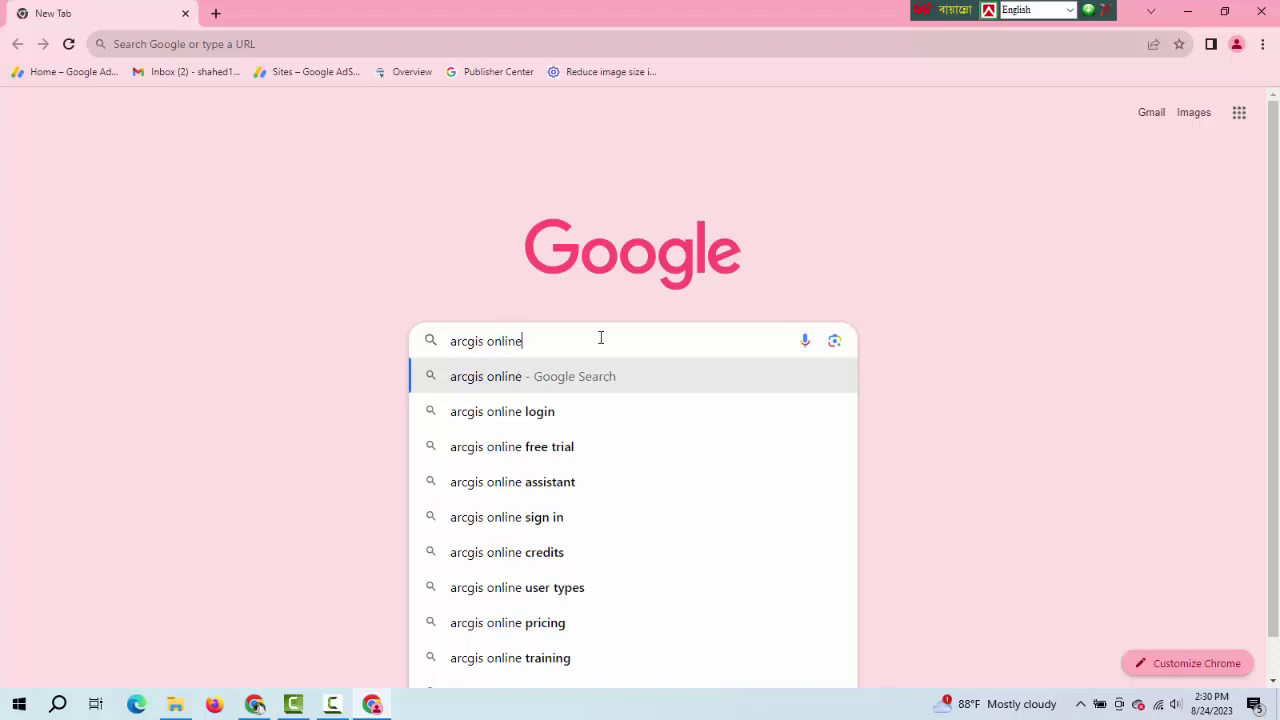
key(Return)
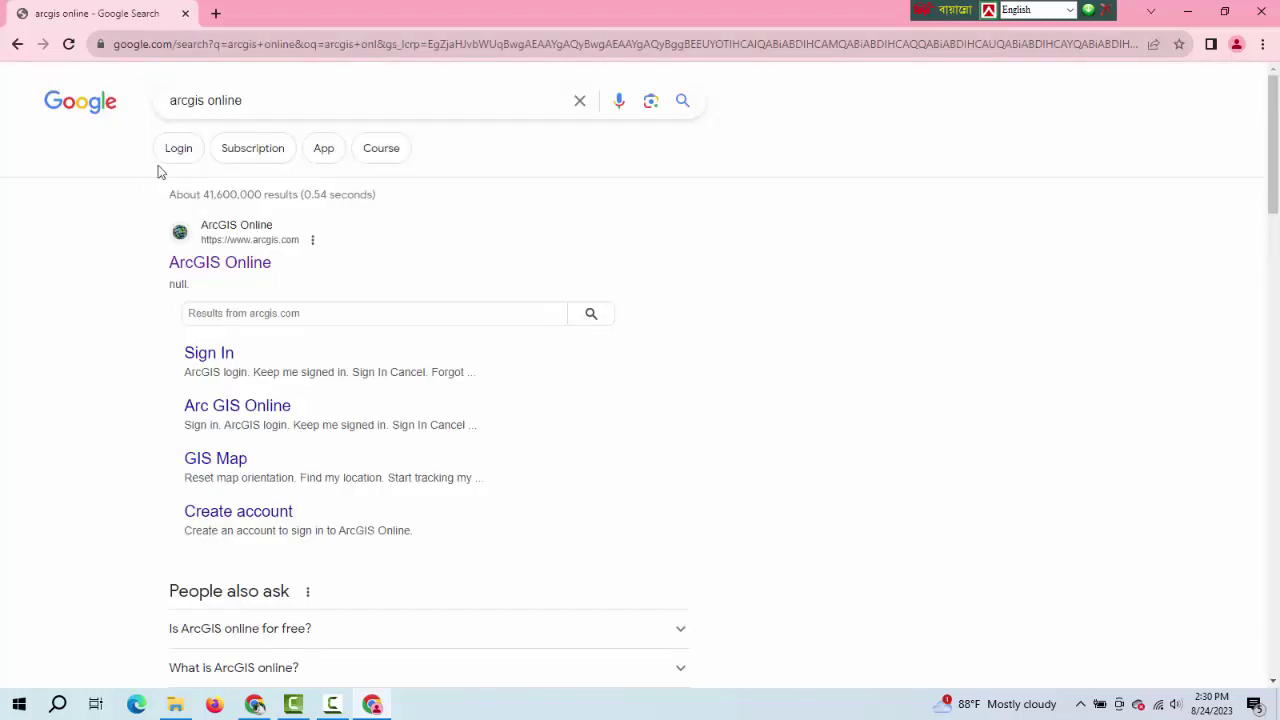
Step: Open the official ArcGIS Online result and scroll down to the sign-in page
click(247, 276)
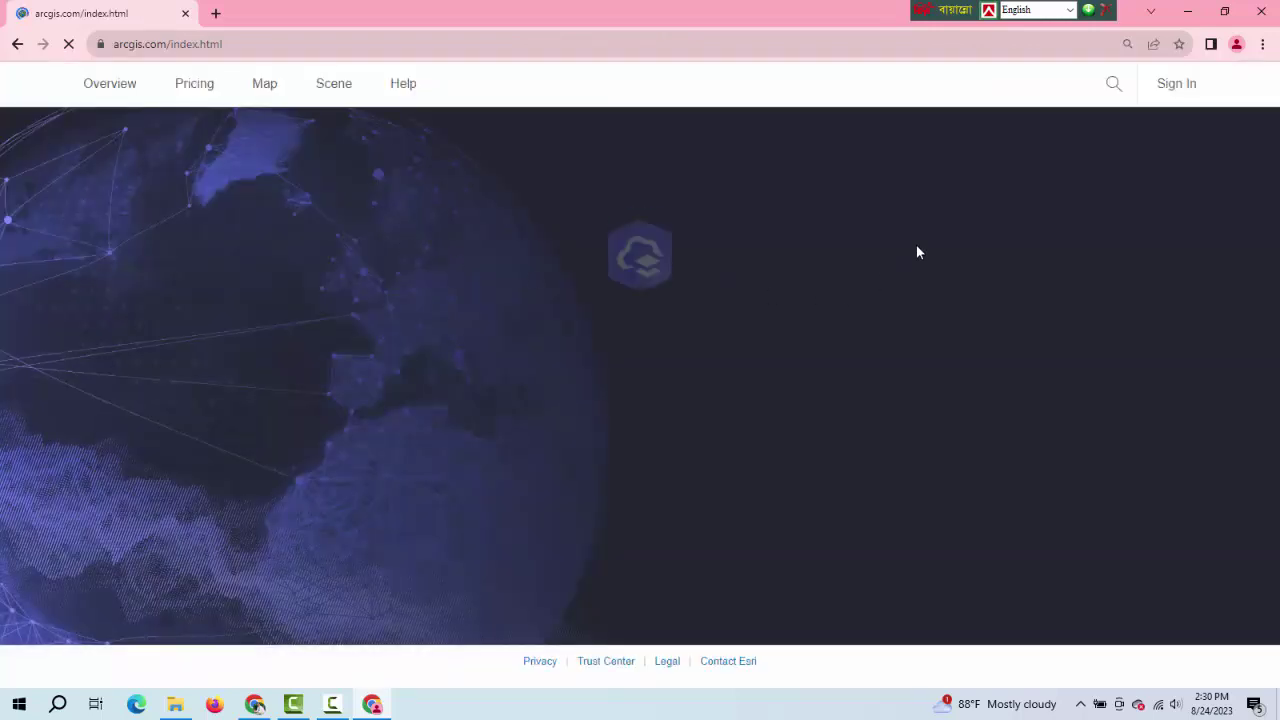
scroll(704, 481, down, 1)
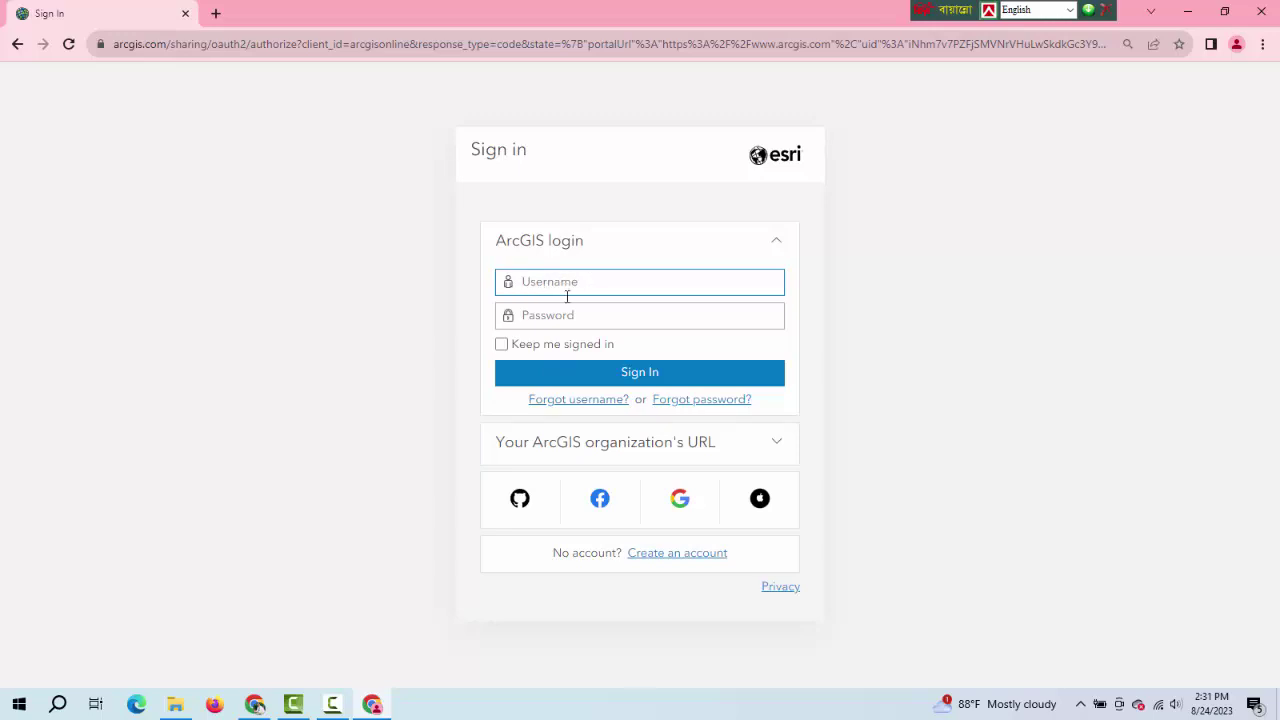
Step: Skip signing in and follow the 'Create an account' link under 'No account?'
click(569, 316)
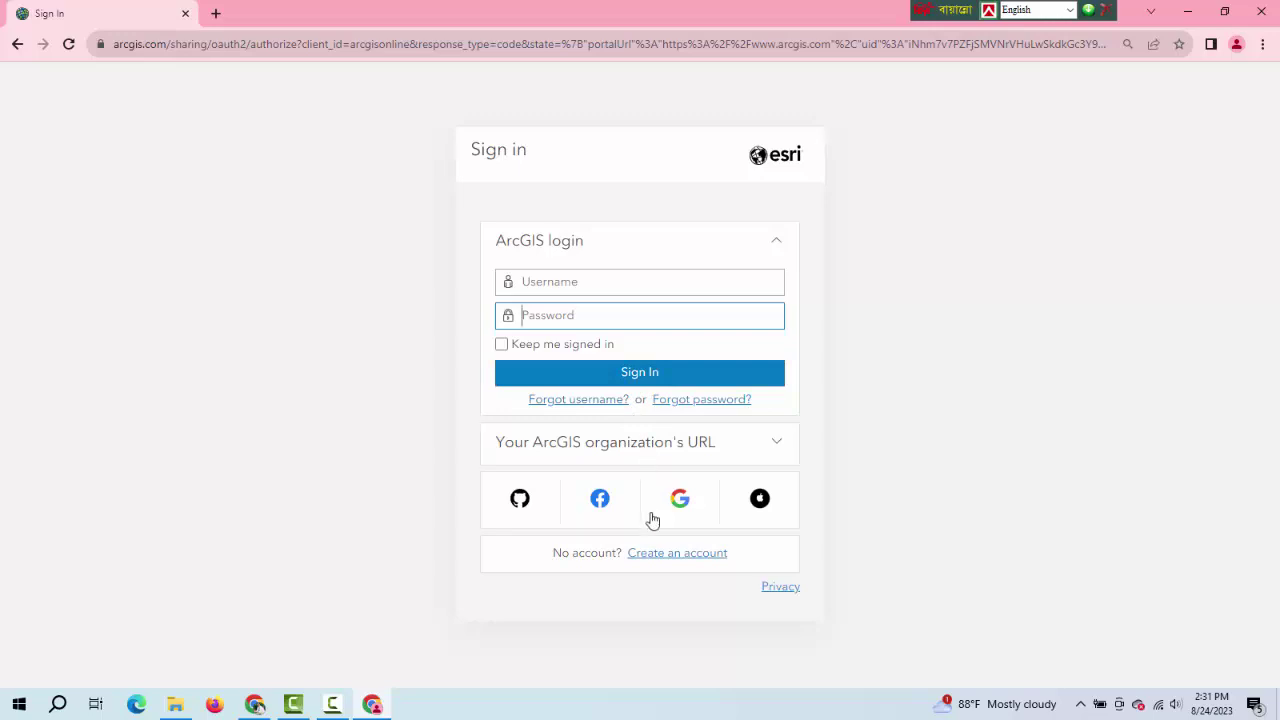
click(697, 561)
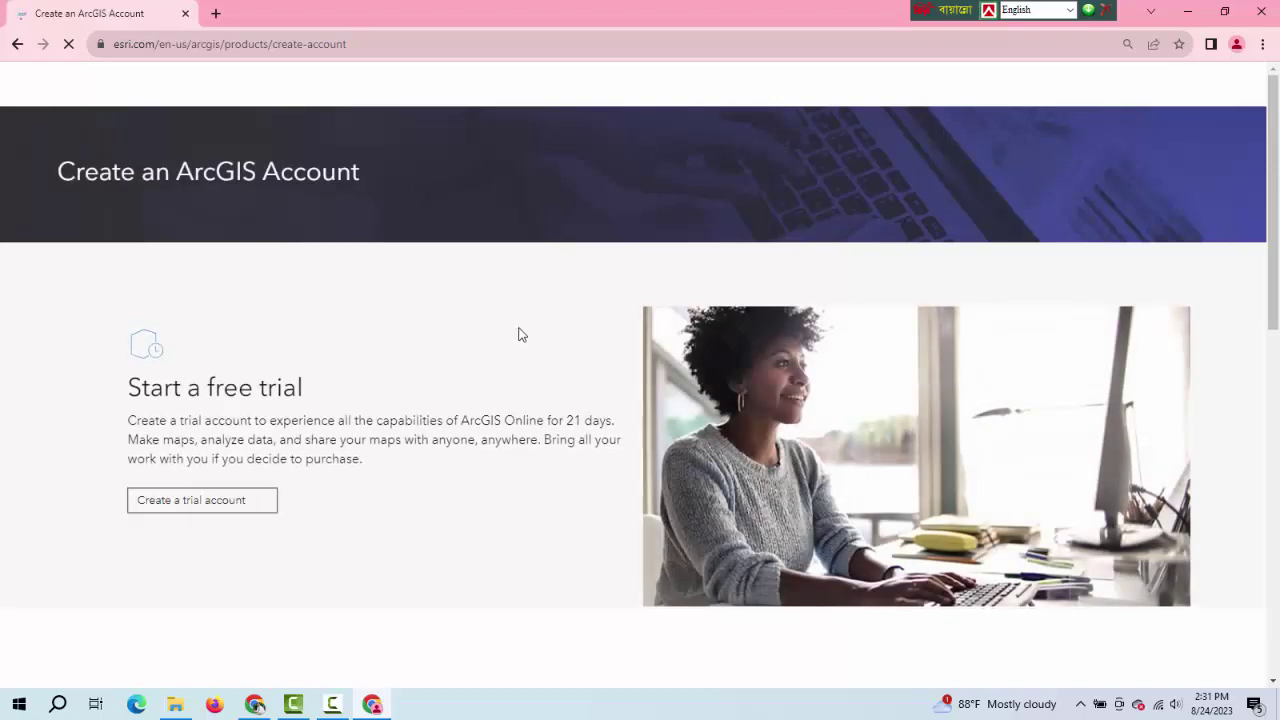
Step: Choose 'Create a trial account', then open the professional 'Sign up for the trial' form
scroll(217, 480, down, 1)
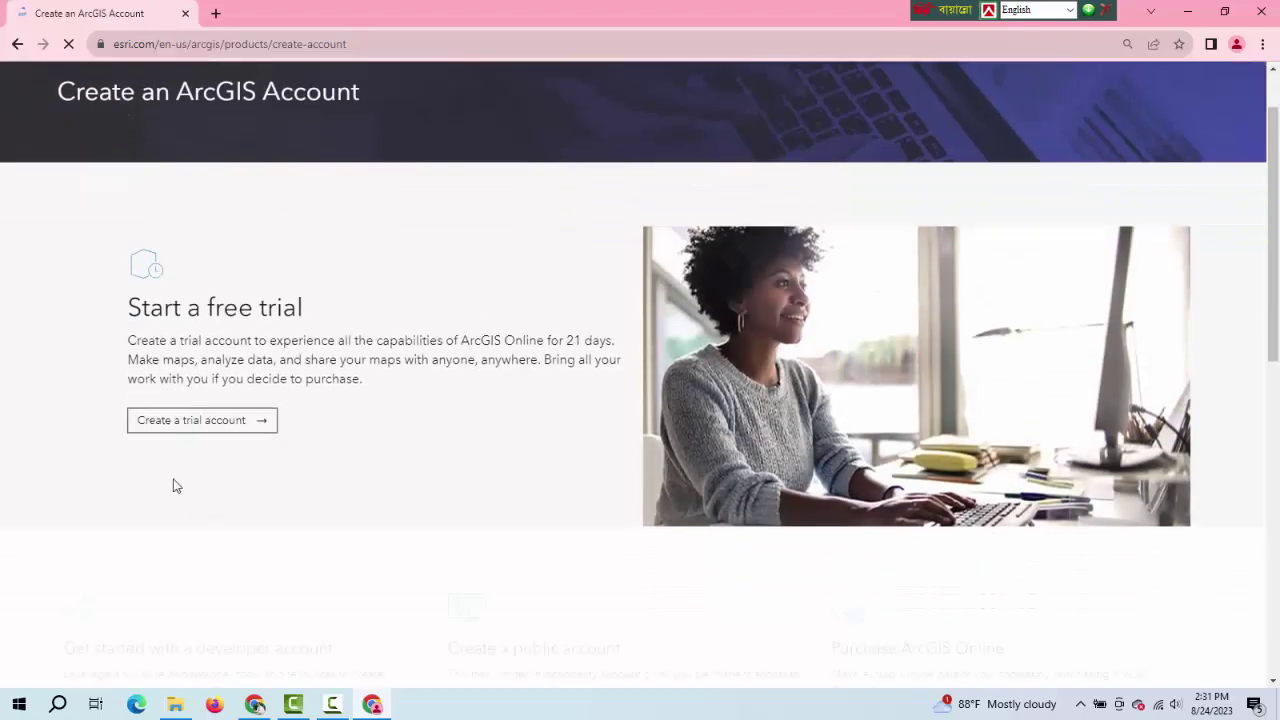
click(267, 428)
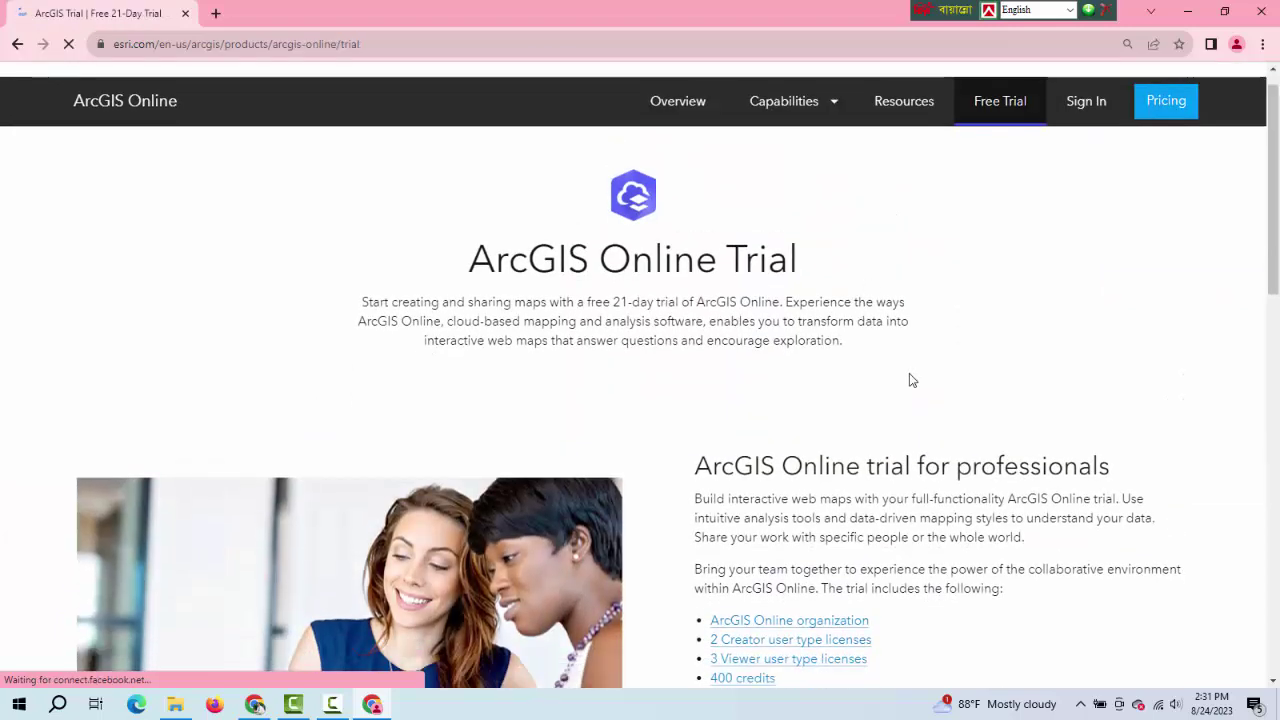
scroll(846, 363, down, 1)
scroll(797, 350, down, 1)
scroll(797, 351, down, 1)
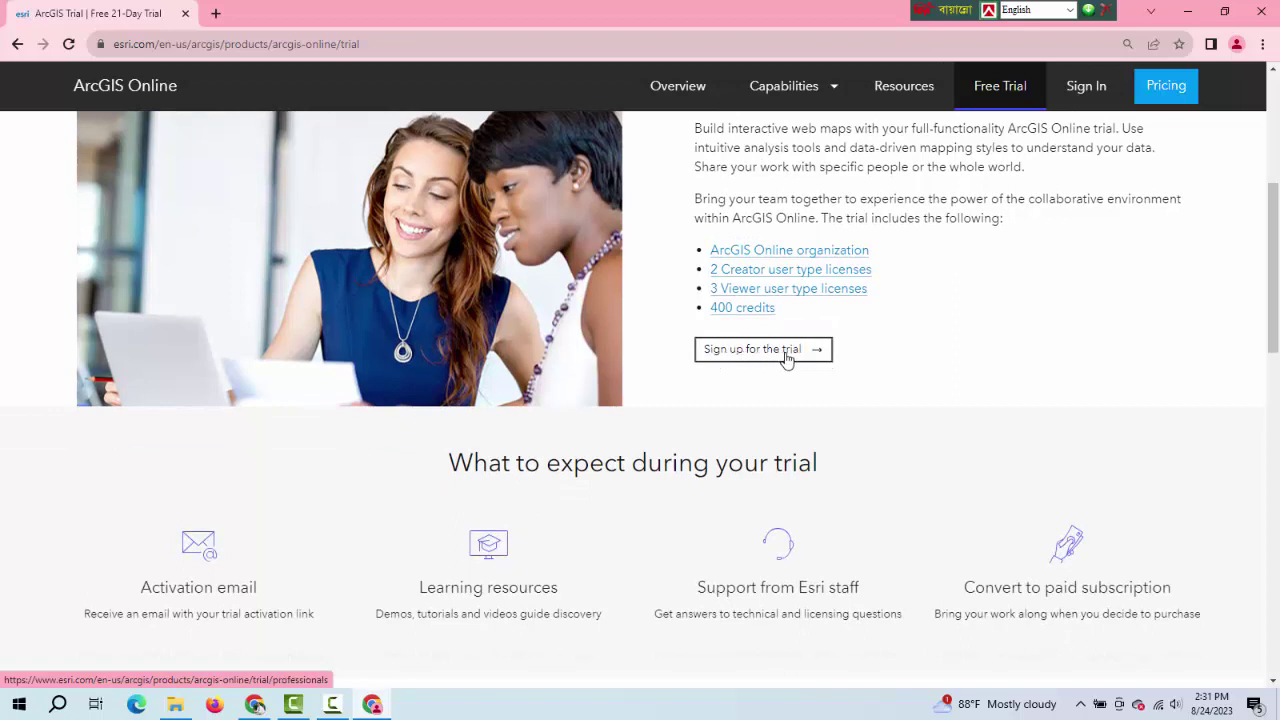
click(787, 357)
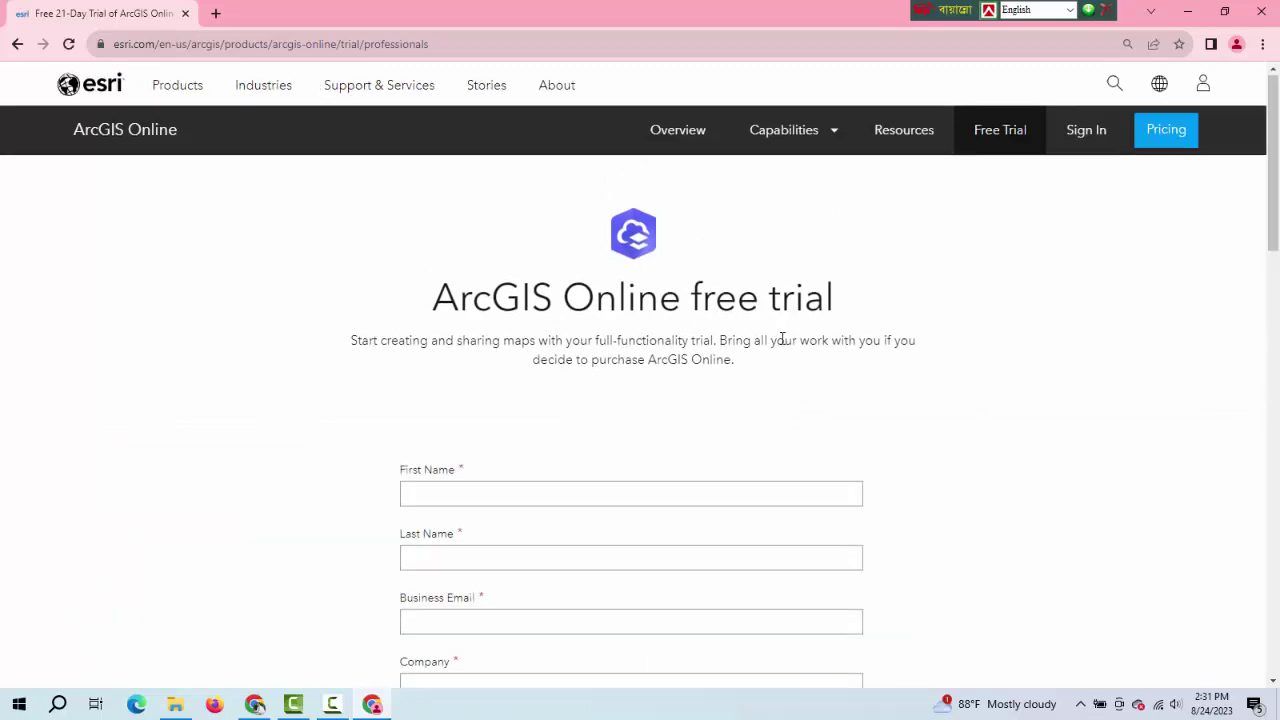
Step: Pass through First Name, Last Name and Business Email without typing, leaving them flagged required
scroll(765, 330, down, 2)
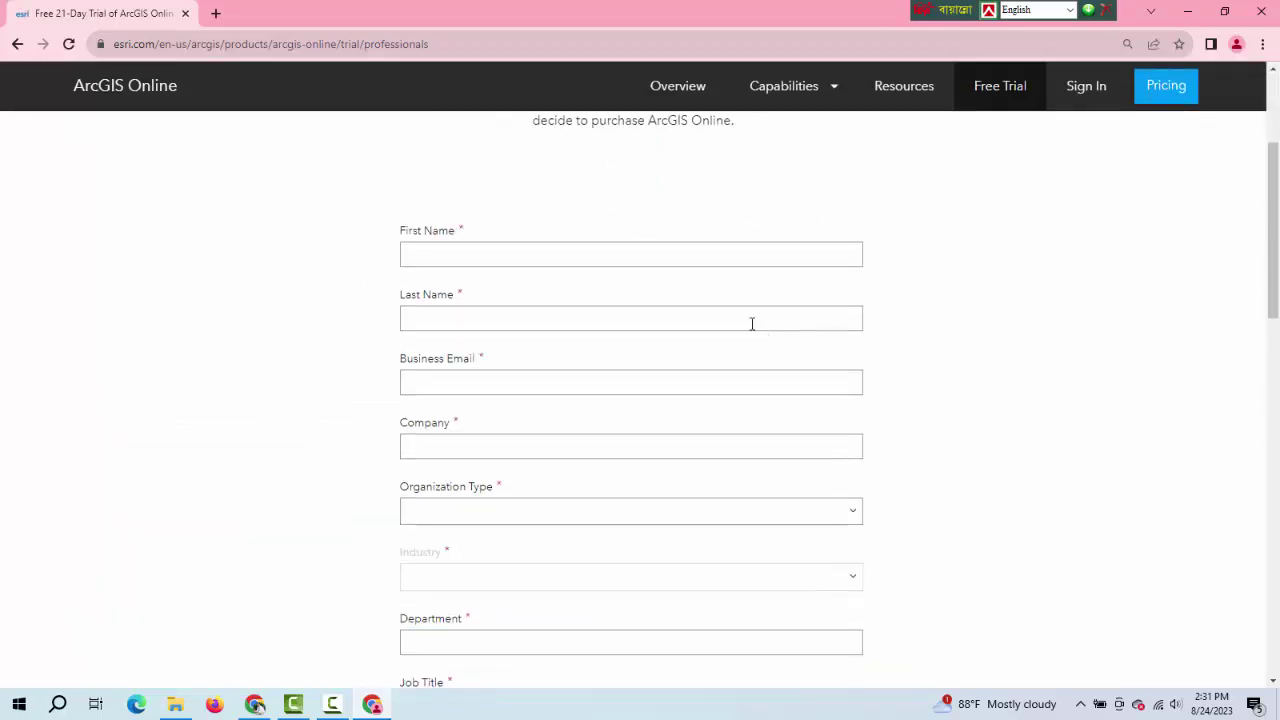
click(439, 249)
click(459, 308)
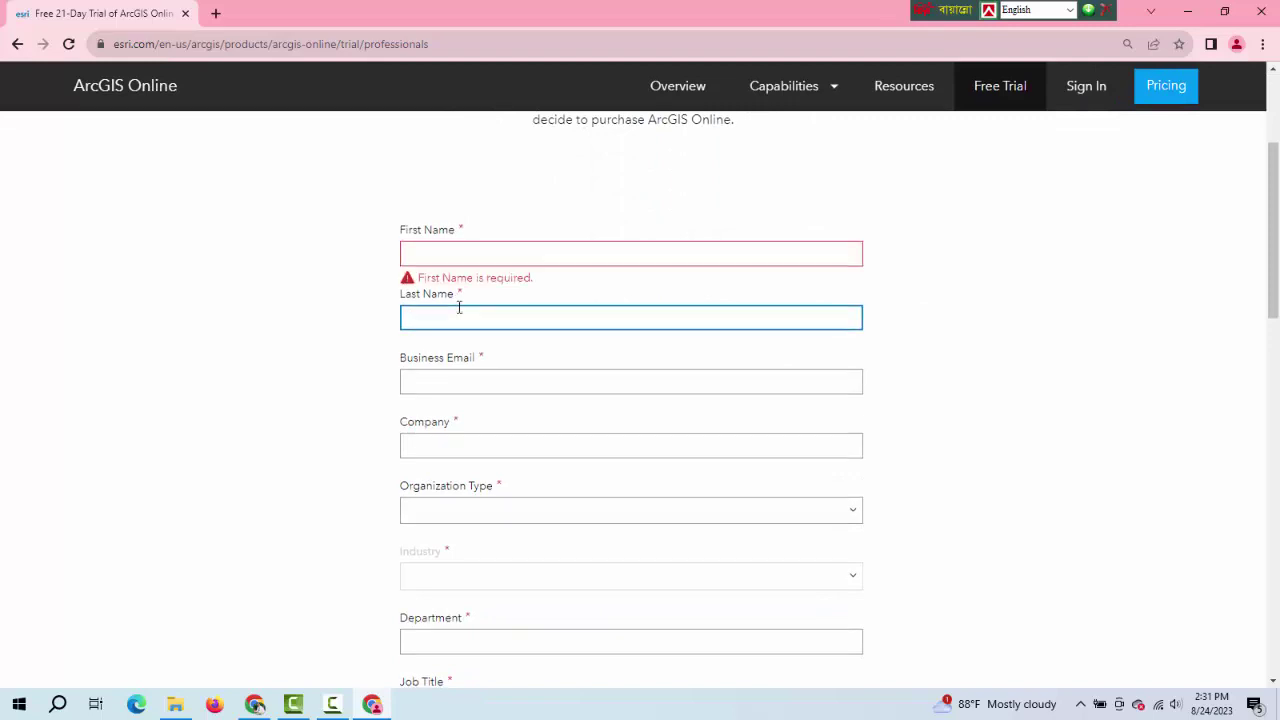
scroll(459, 308, down, 1)
click(457, 305)
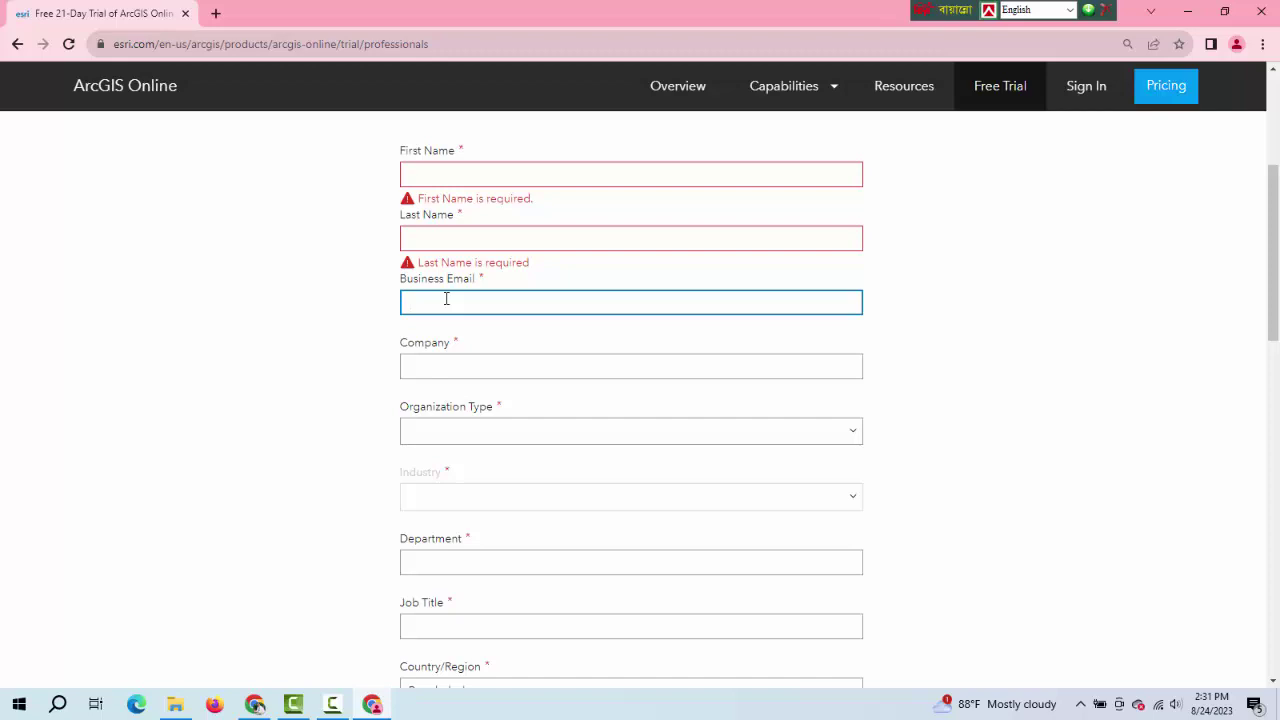
click(390, 295)
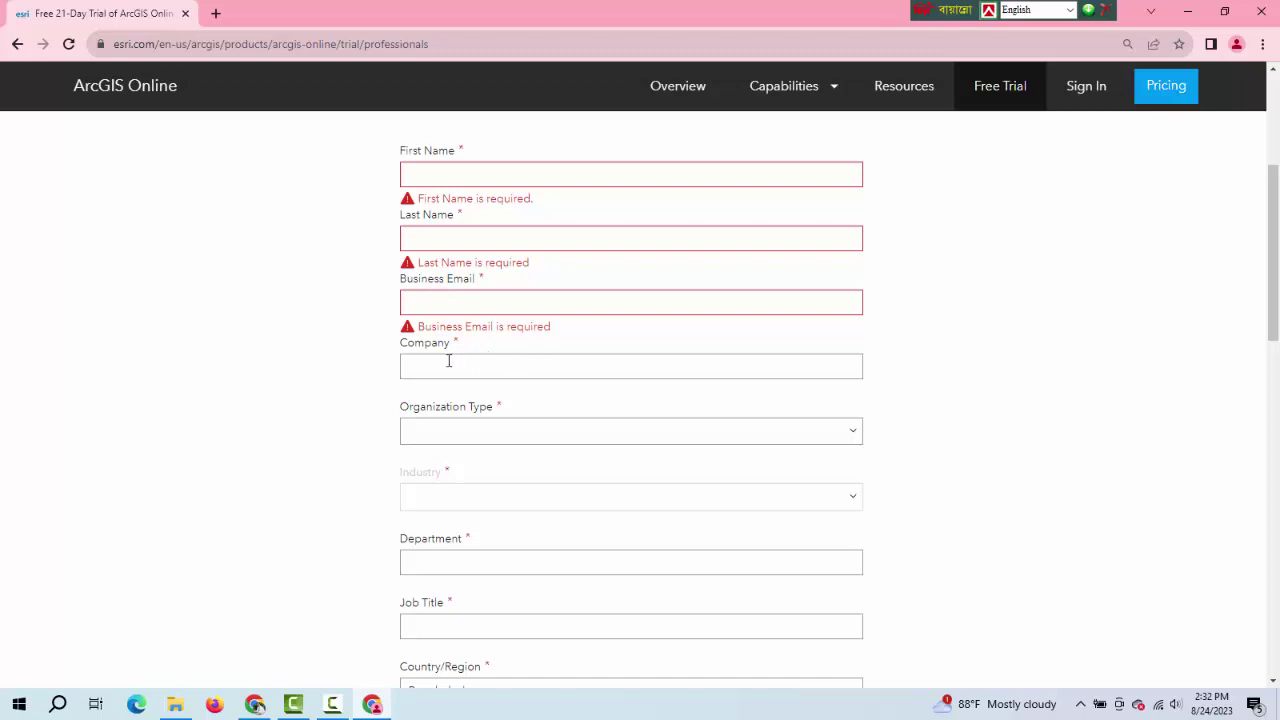
scroll(448, 362, down, 1)
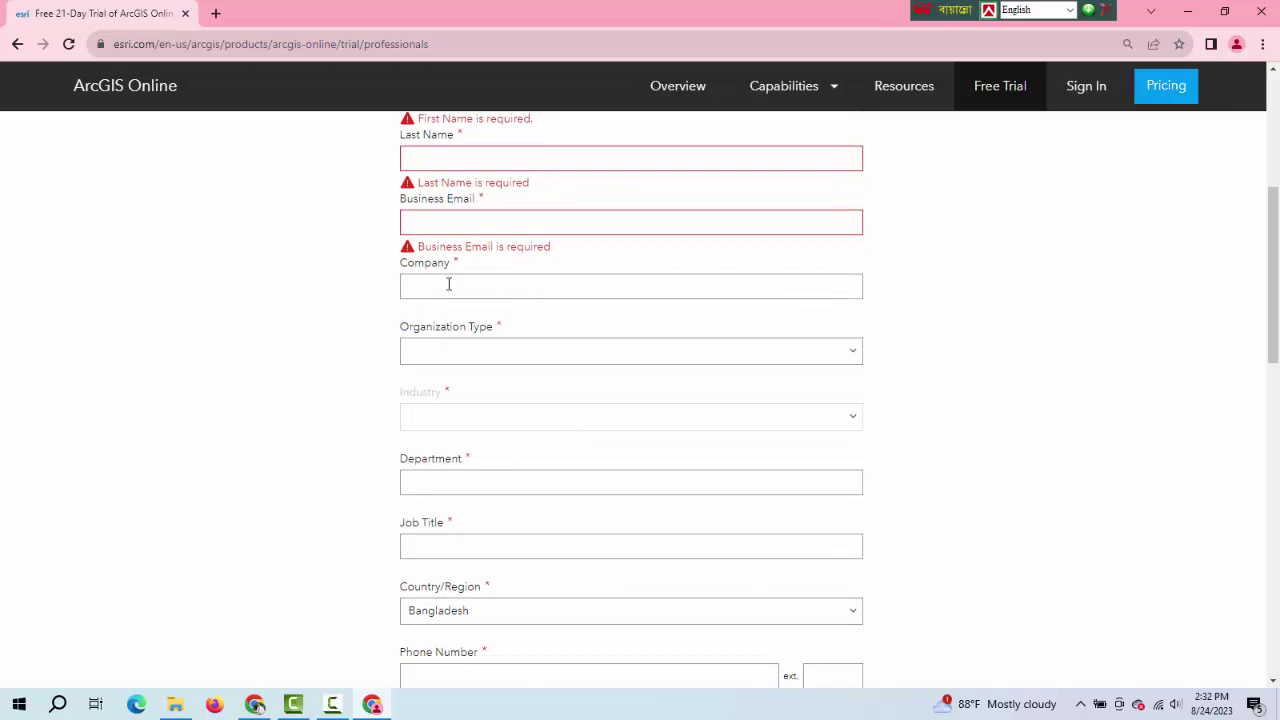
scroll(500, 354, down, 3)
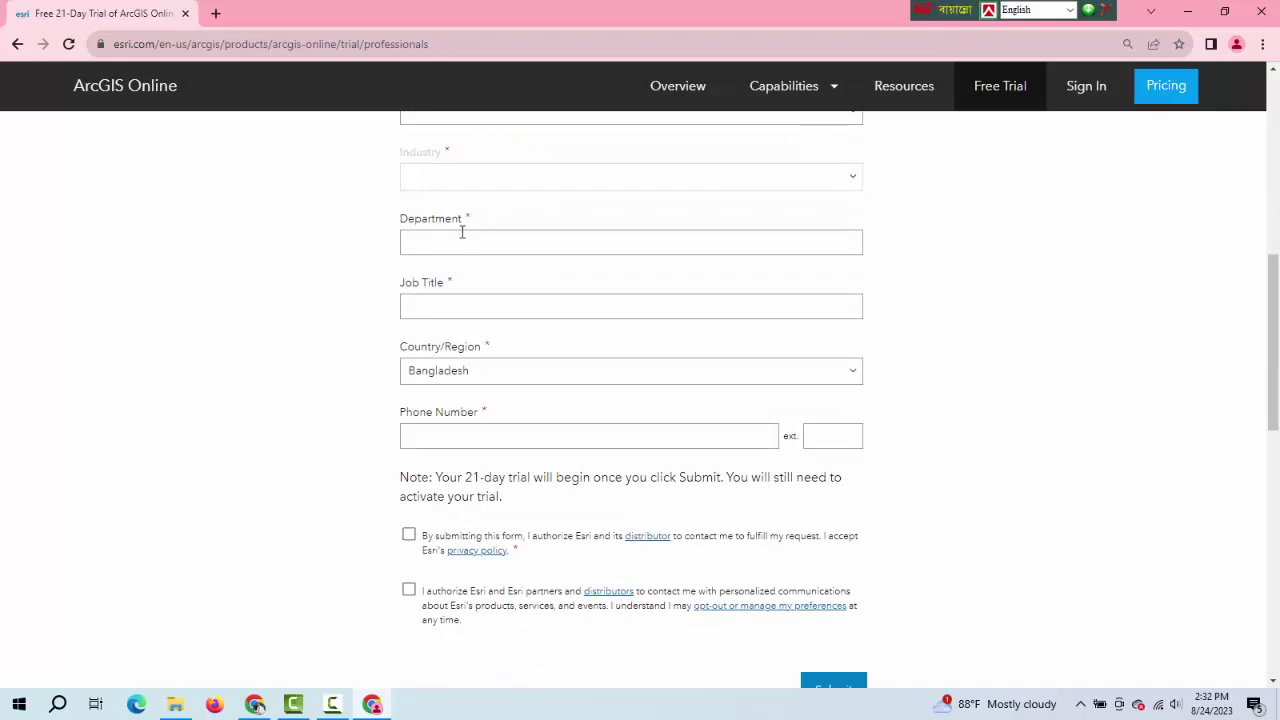
Step: Check the Esri contact consent box and the personalized communications opt-in box
scroll(470, 260, down, 1)
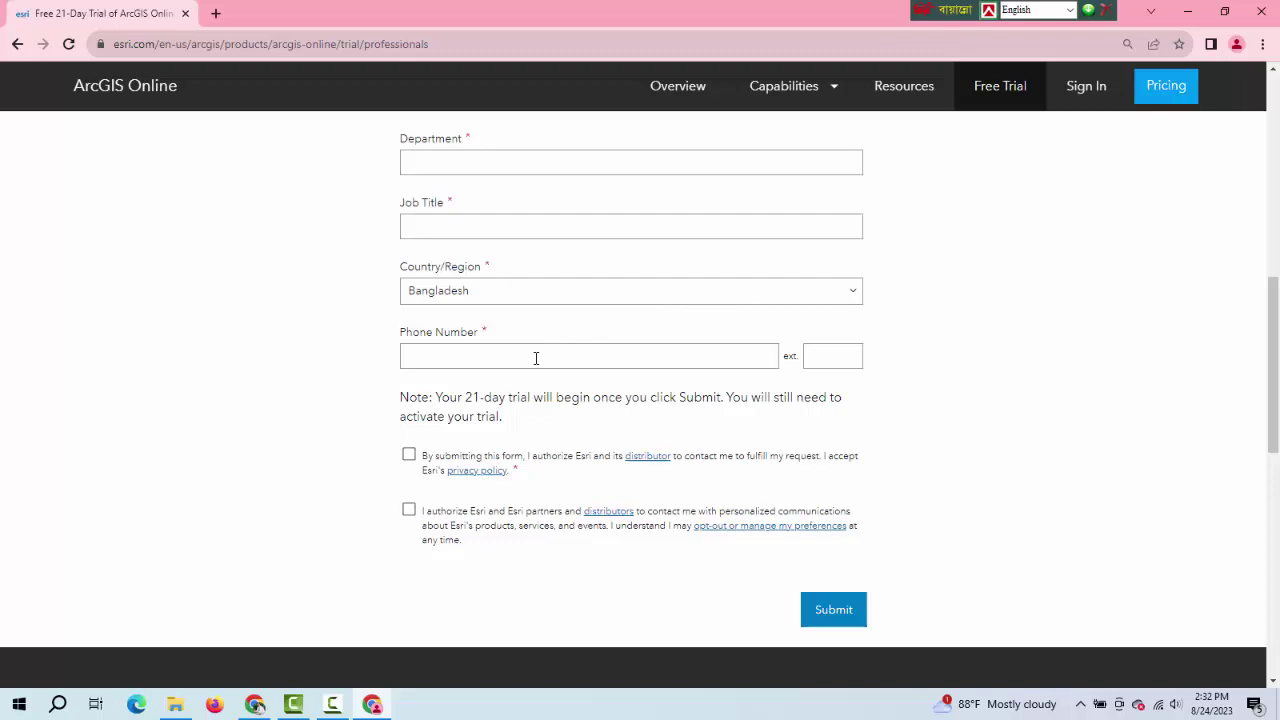
scroll(536, 358, down, 1)
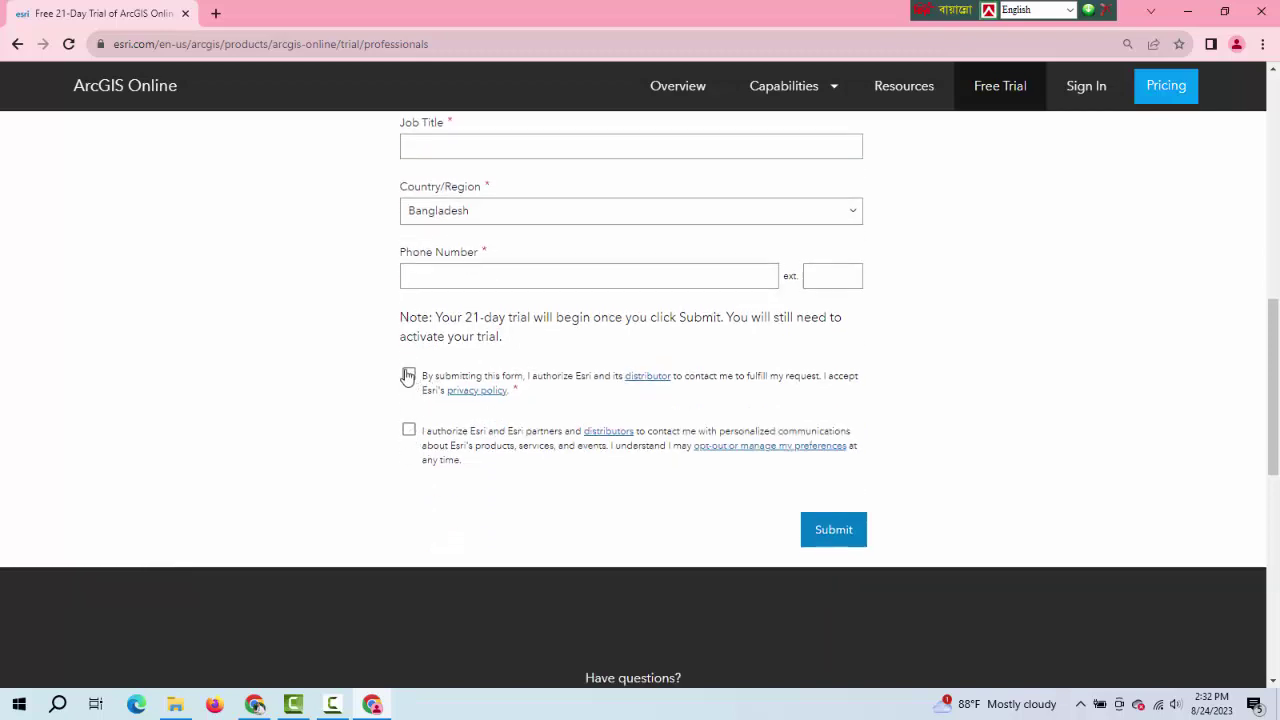
click(409, 375)
click(409, 430)
click(834, 531)
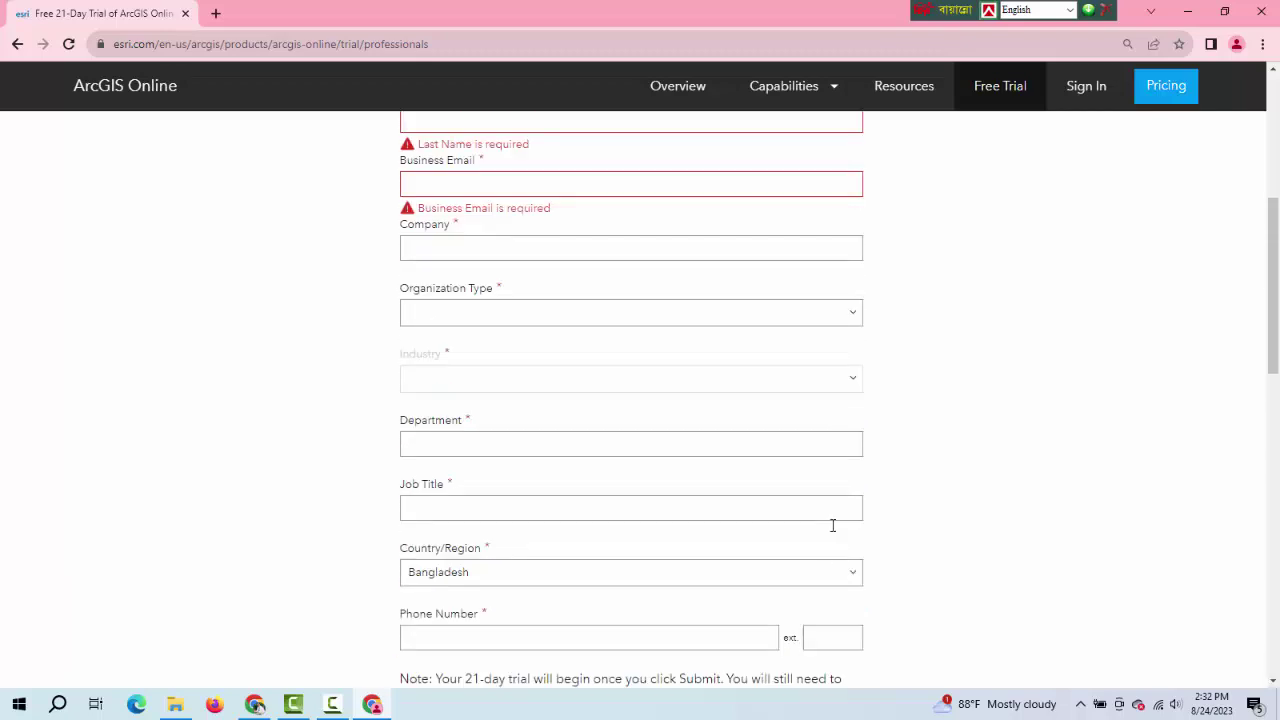